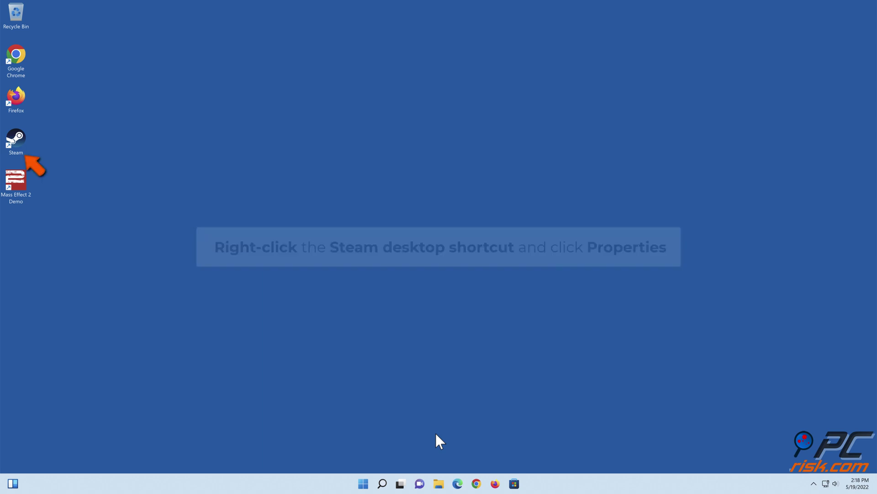
- Turn on 'Run this program as an administrator' in the Steam shortcut's Compatibility properties
{"action": "right_click", "coordinate": [18, 152]}
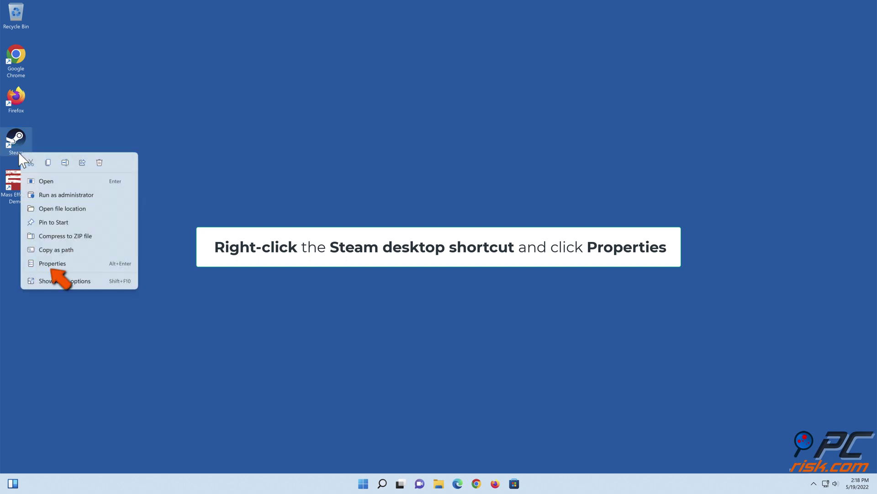
{"action": "left_click", "coordinate": [51, 263]}
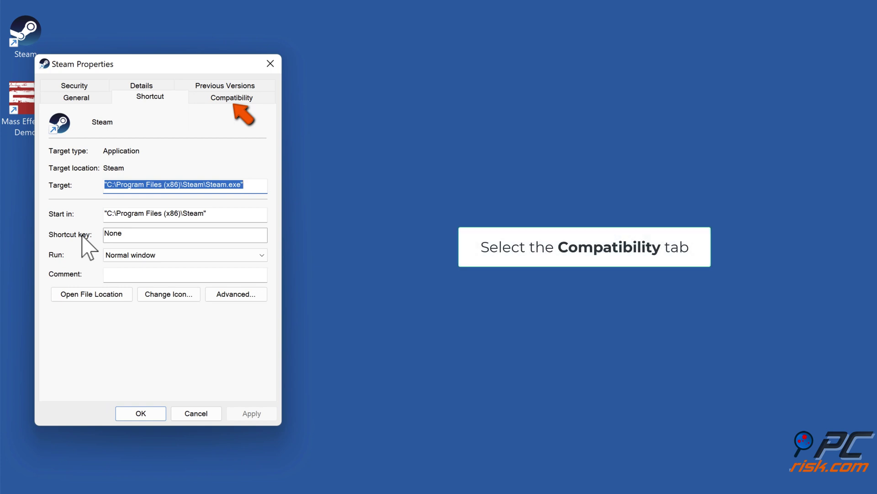
{"action": "left_click", "coordinate": [230, 101]}
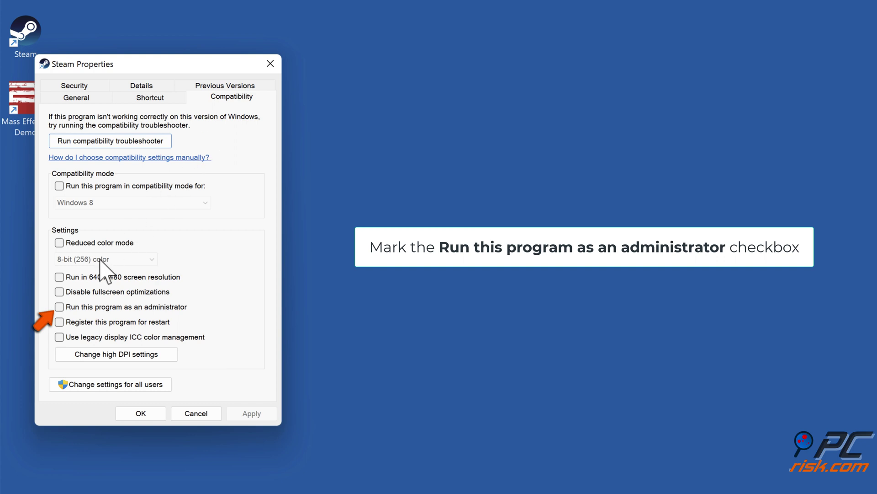
{"action": "left_click", "coordinate": [60, 308]}
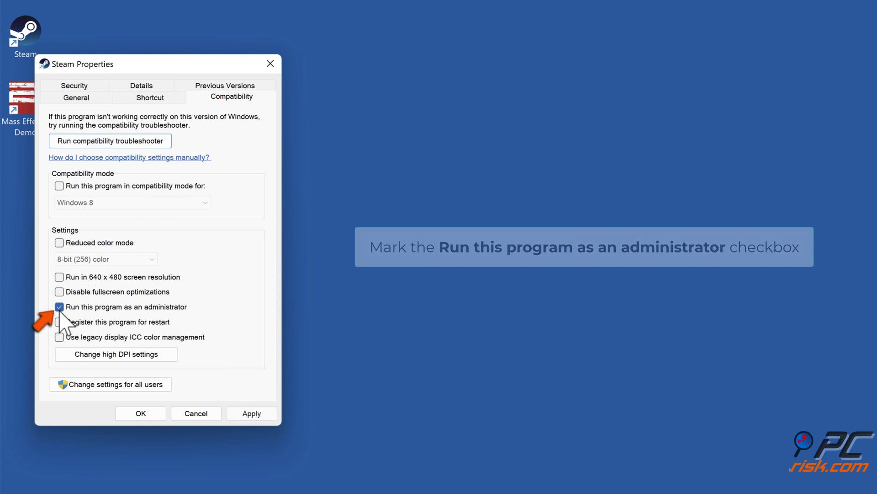
{"action": "left_click", "coordinate": [249, 414]}
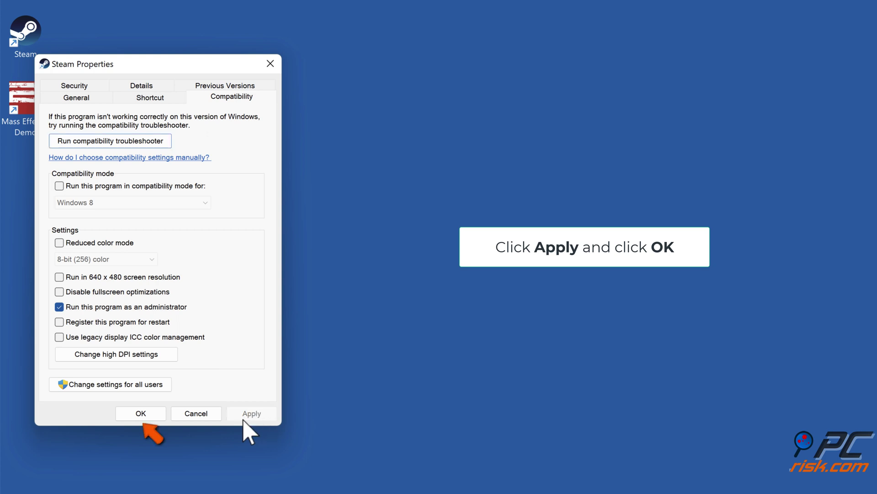
{"action": "left_click", "coordinate": [141, 414]}
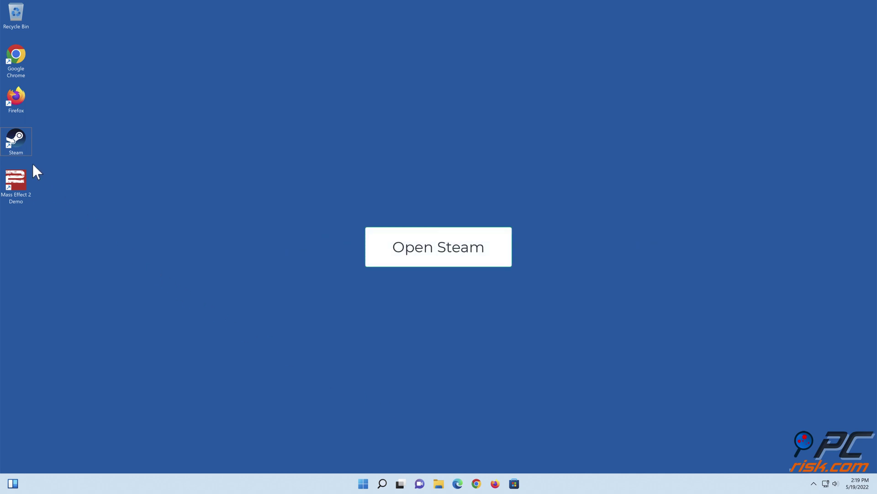
- Launch Steam from the desktop shortcut, then quit it with Steam > Exit
{"action": "double_click", "coordinate": [21, 154]}
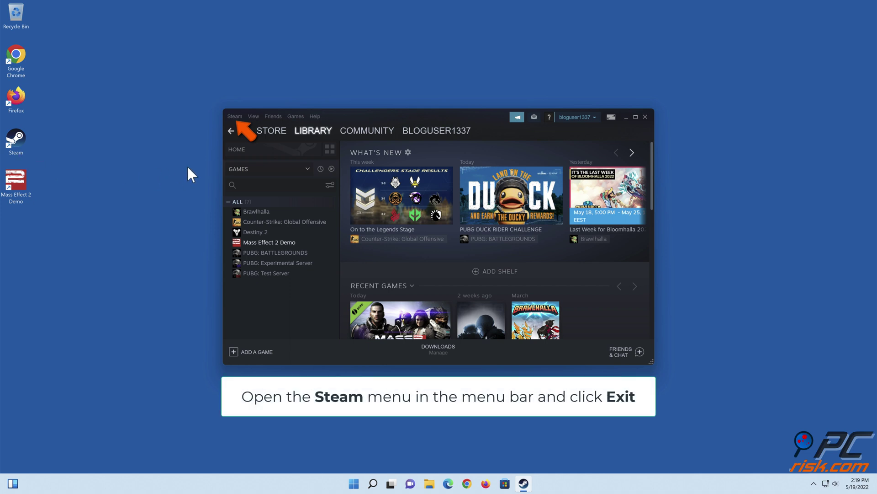
{"action": "left_click", "coordinate": [234, 116]}
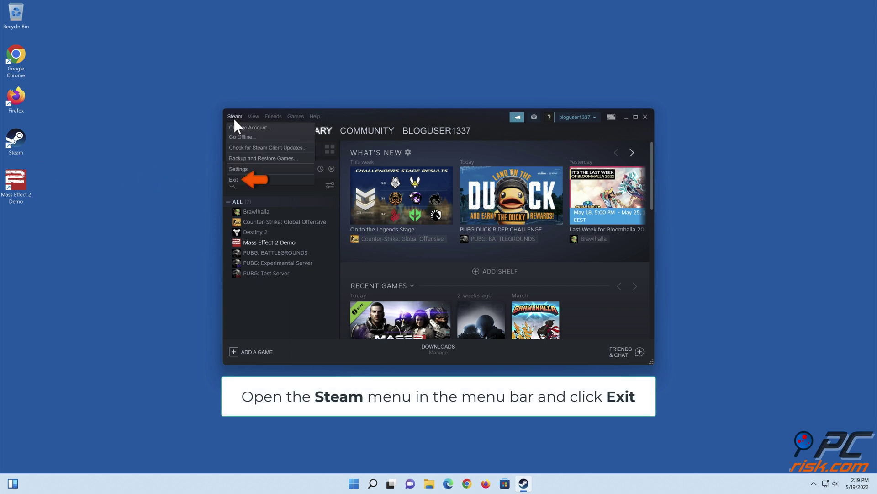
{"action": "left_click", "coordinate": [233, 180]}
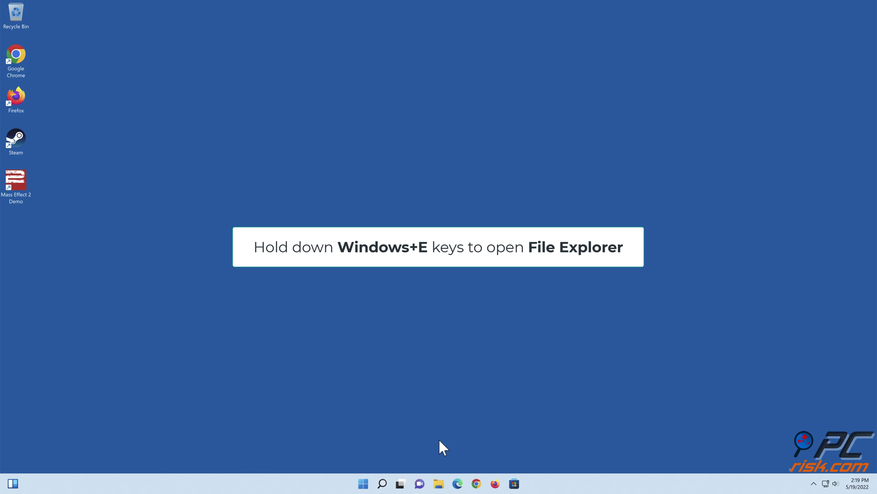
- Delete the appcache folder in C:\Program Files (x86)\Steam, then close File Explorer
{"action": "key", "text": "super+e"}
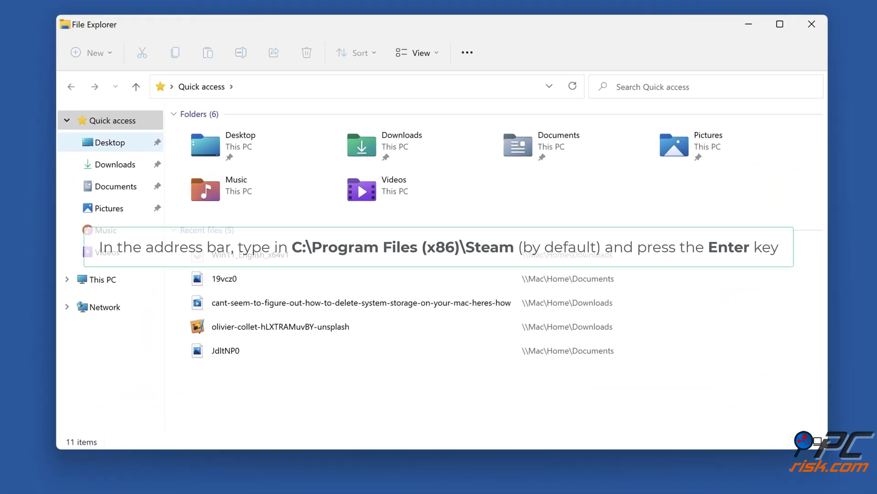
{"action": "left_click", "coordinate": [385, 87]}
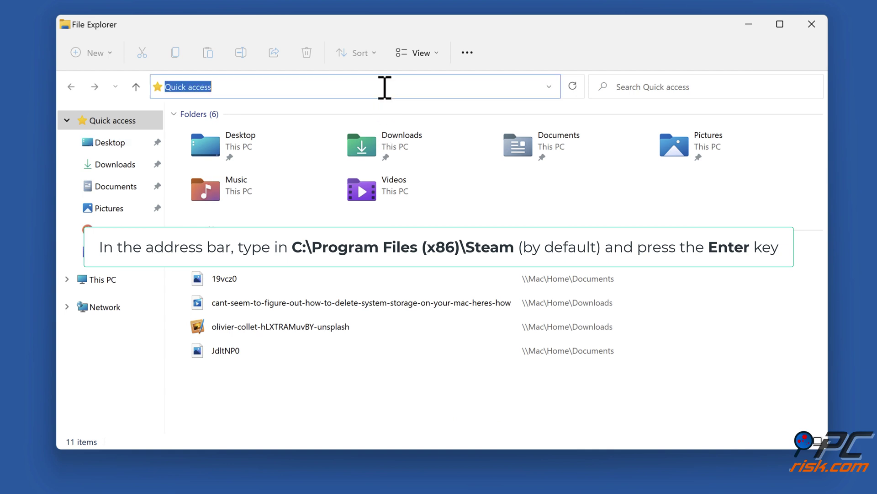
{"action": "type", "text": "c:\\program "}
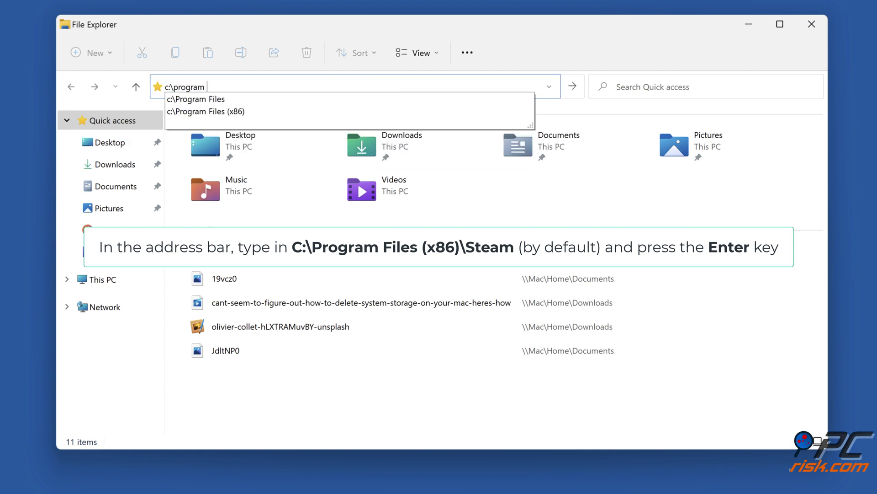
{"action": "type", "text": "files (x86)\\steam"}
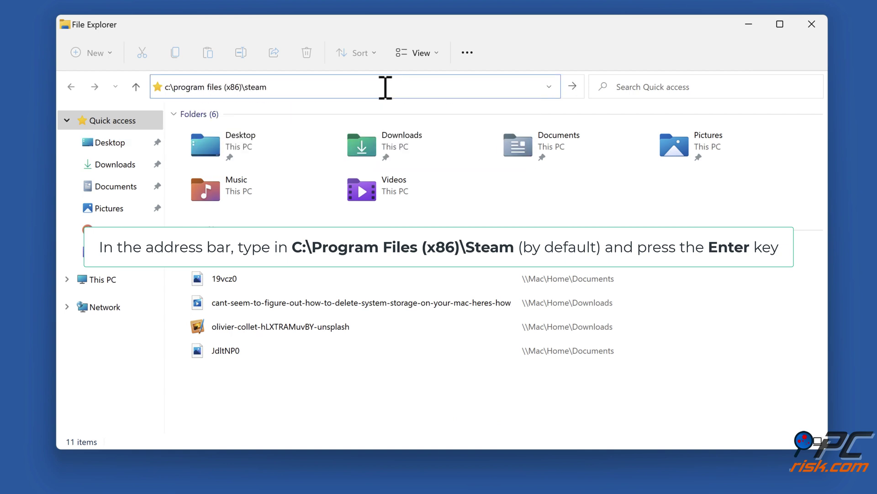
{"action": "key", "text": "Return"}
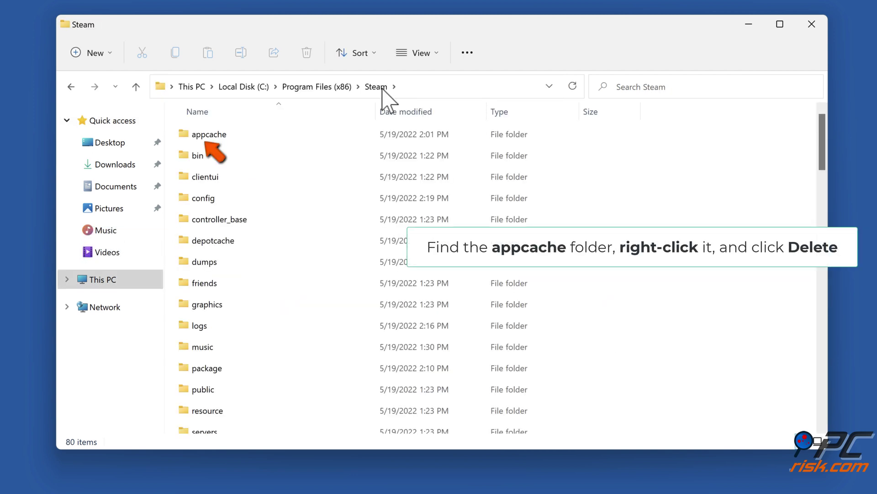
{"action": "left_click", "coordinate": [208, 137]}
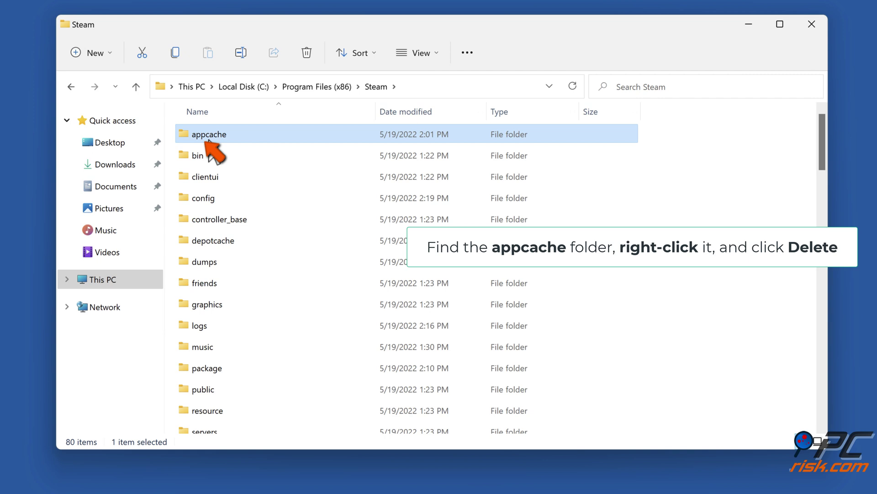
{"action": "right_click", "coordinate": [211, 141]}
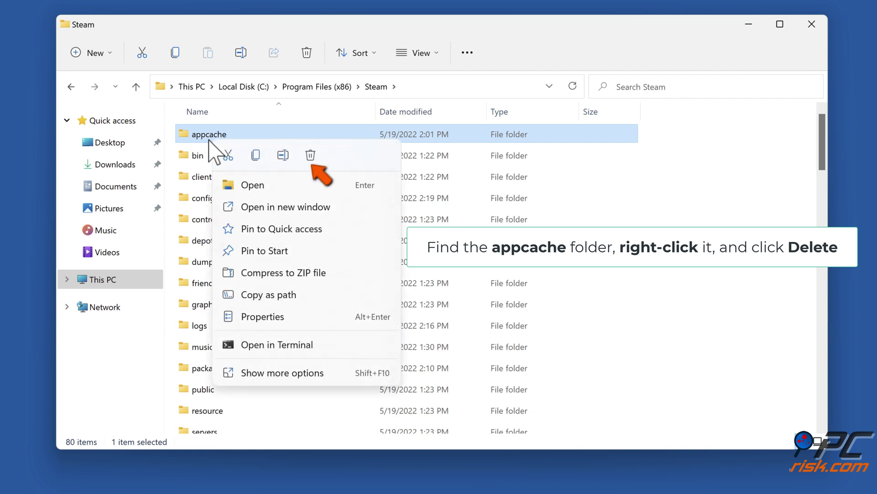
{"action": "left_click", "coordinate": [310, 161]}
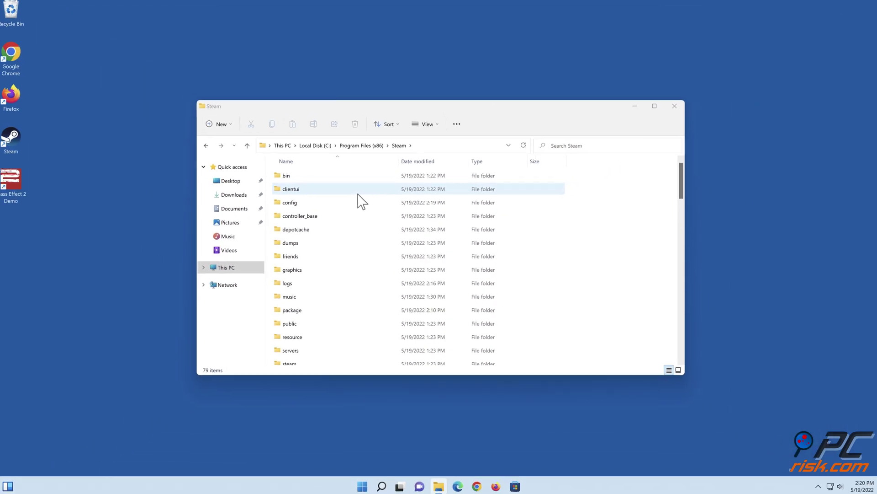
{"action": "left_click", "coordinate": [672, 108]}
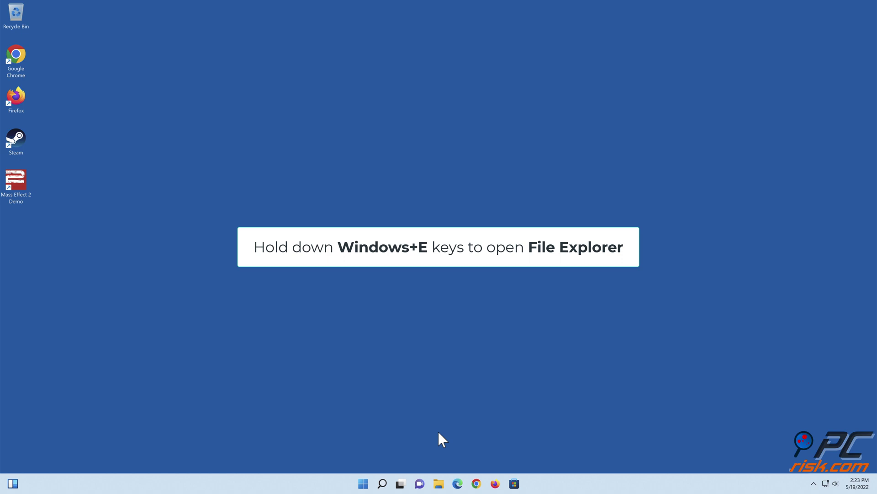
- Copy Steam.exe from C:\Program Files (x86)\Steam in File Explorer
{"action": "key", "text": "super+e"}
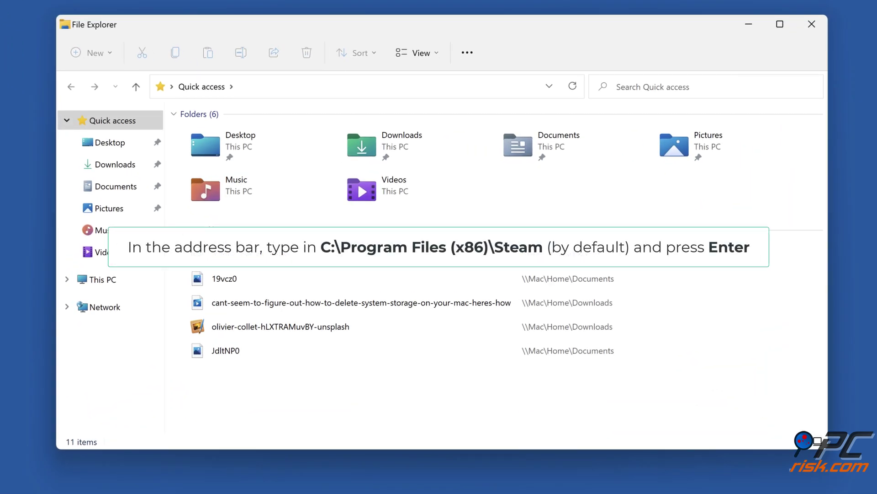
{"action": "left_click", "coordinate": [464, 86]}
{"action": "type", "text": "c"}
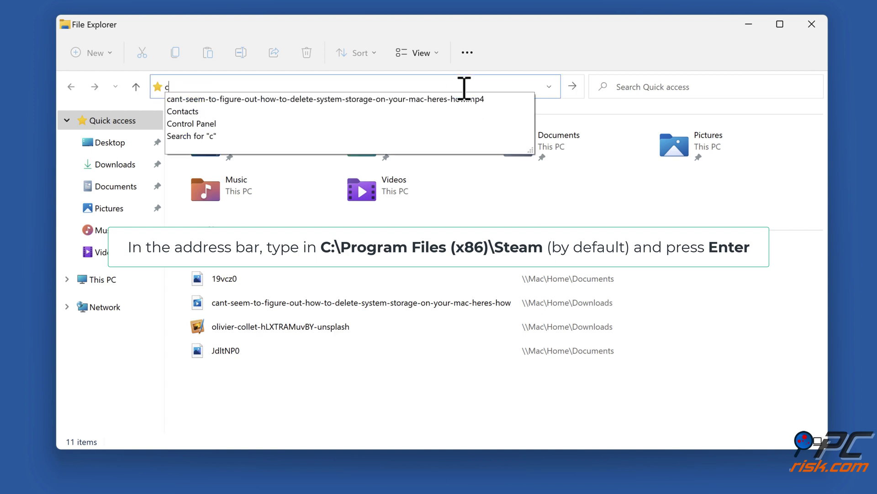
{"action": "type", "text": ":\\program files (x86"}
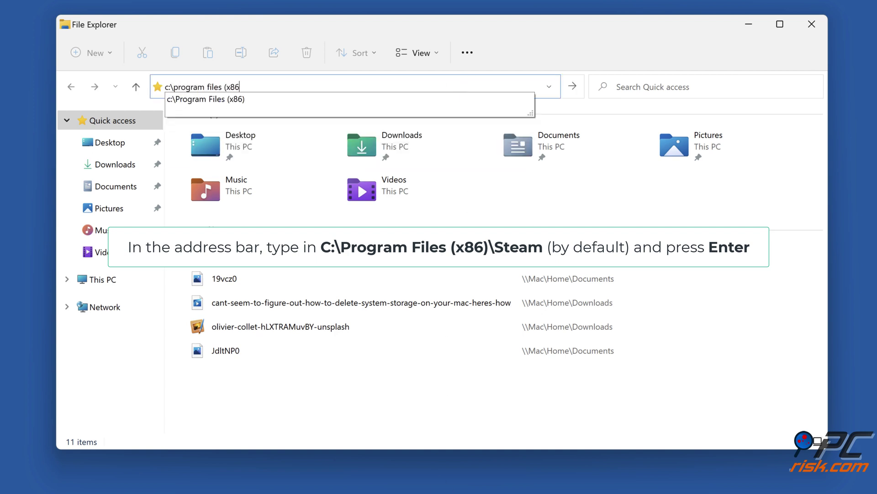
{"action": "type", "text": ")\\steam"}
{"action": "key", "text": "Return"}
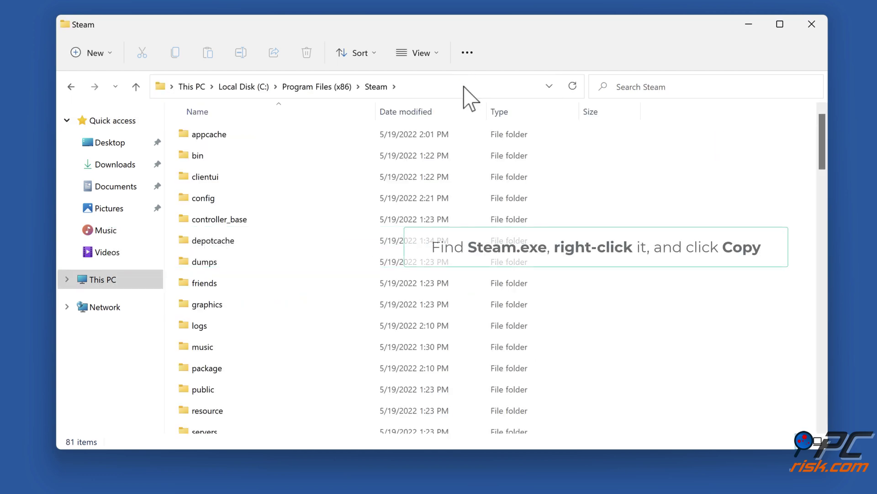
{"action": "scroll", "coordinate": [374, 211], "scroll_direction": "down", "scroll_amount": 13}
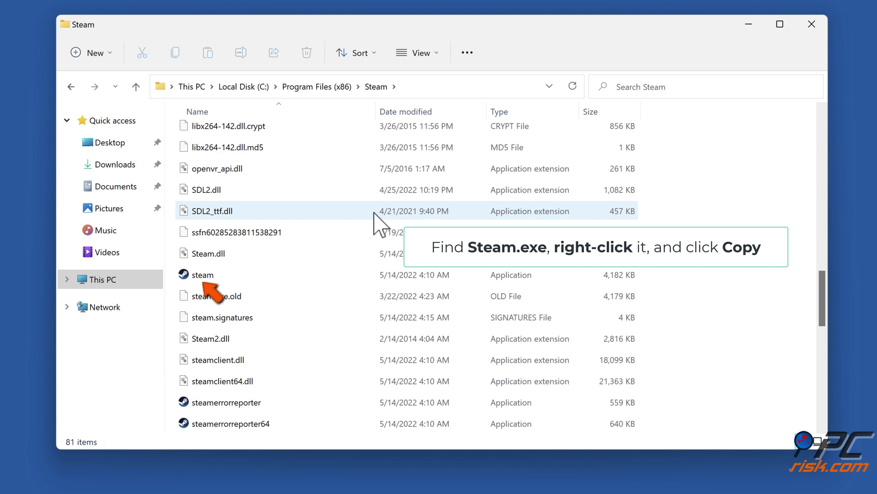
{"action": "right_click", "coordinate": [218, 276]}
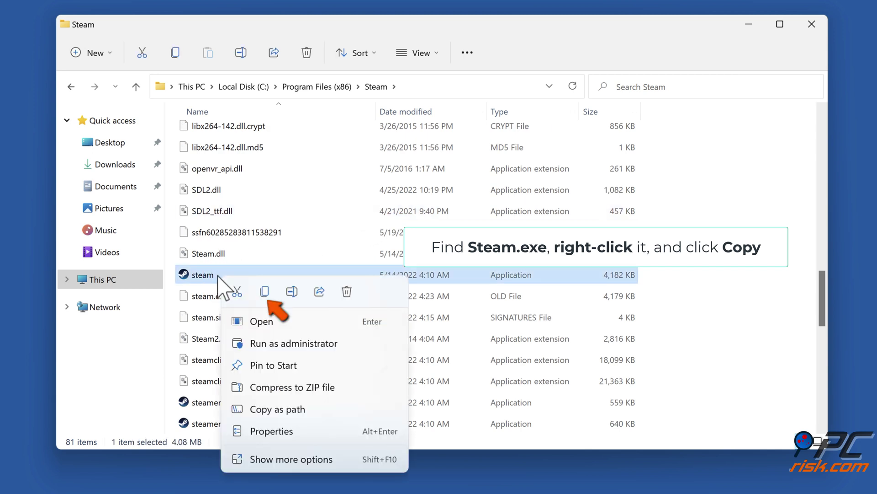
{"action": "left_click", "coordinate": [264, 292]}
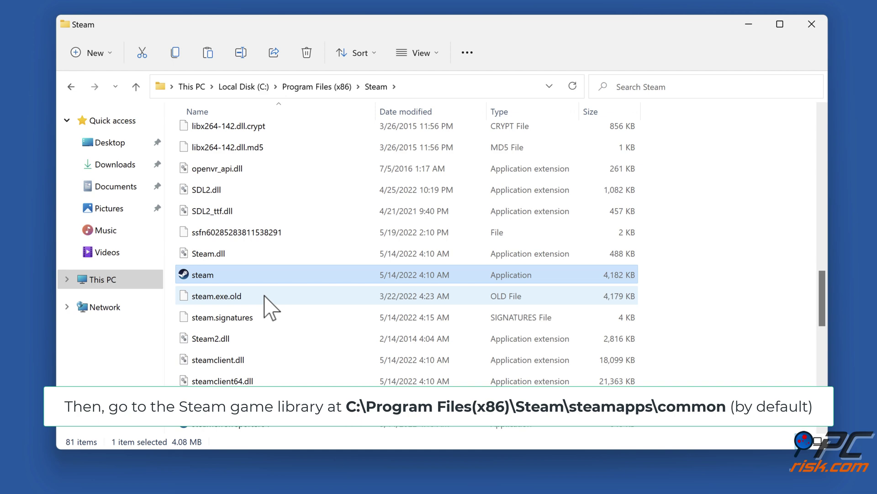
- Navigate into steamapps\common\Mass Effect 2 Demo
{"action": "scroll", "coordinate": [271, 307], "scroll_direction": "up", "scroll_amount": 15}
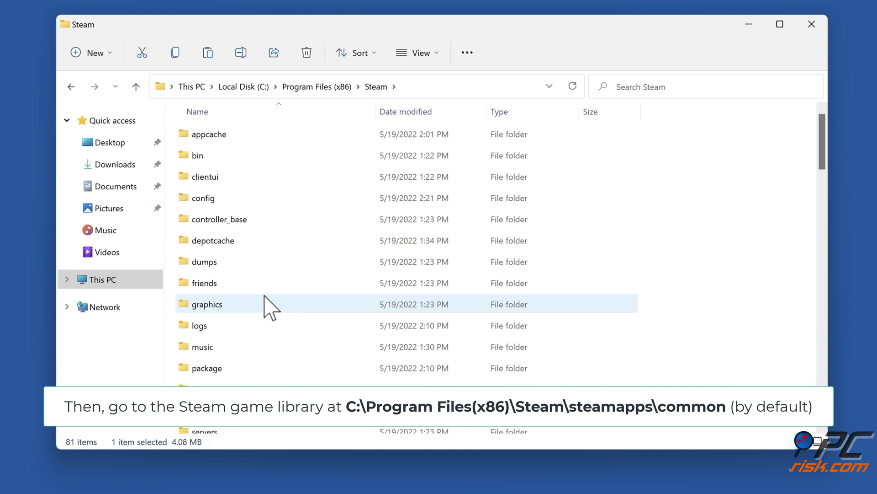
{"action": "scroll", "coordinate": [271, 307], "scroll_direction": "down", "scroll_amount": 2}
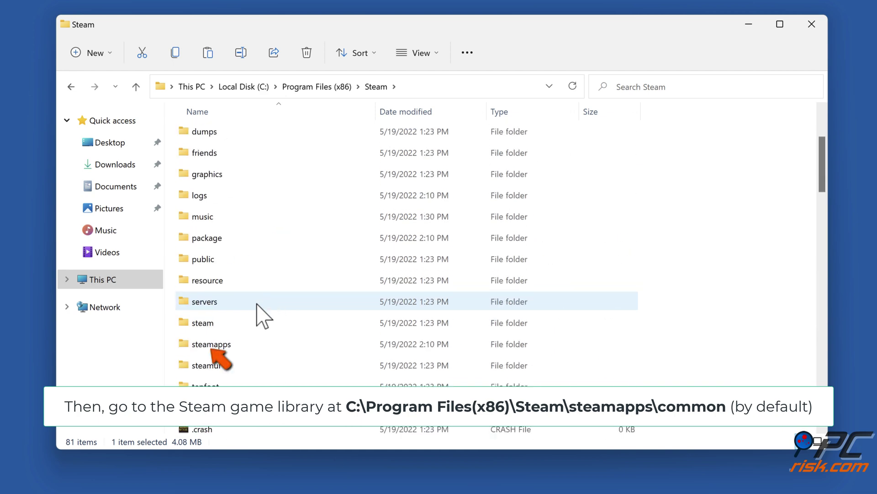
{"action": "double_click", "coordinate": [217, 347]}
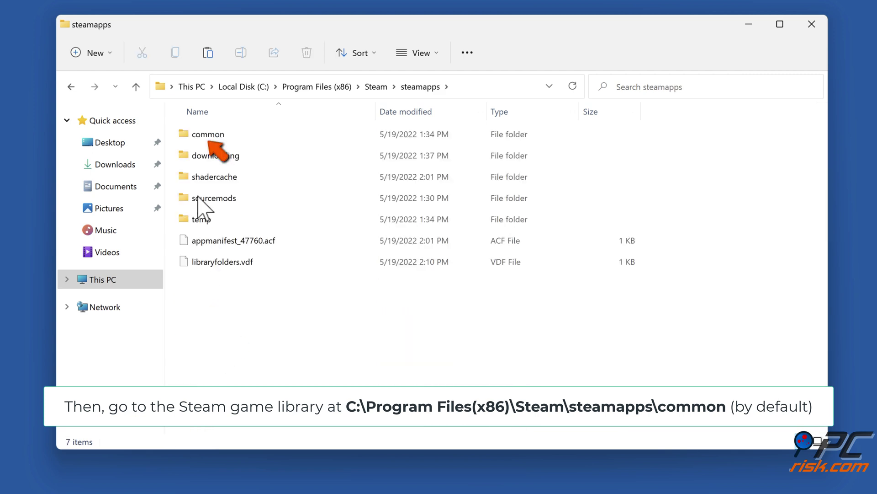
{"action": "double_click", "coordinate": [205, 134]}
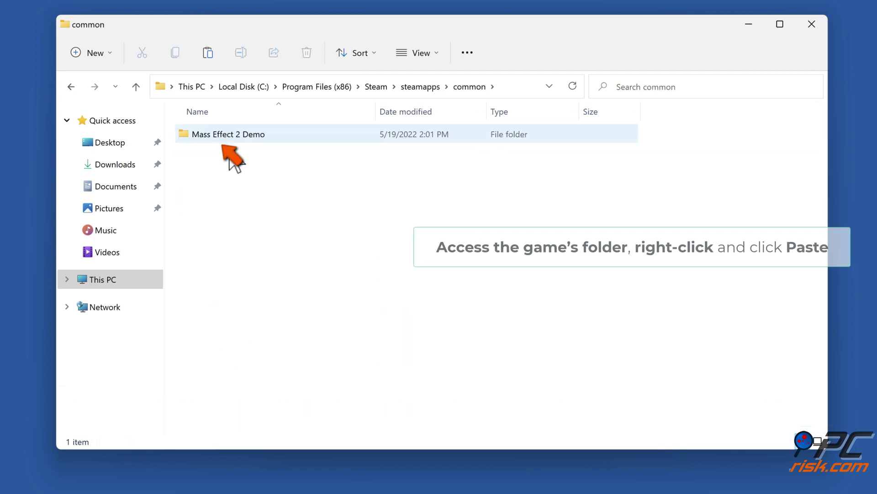
{"action": "double_click", "coordinate": [236, 137]}
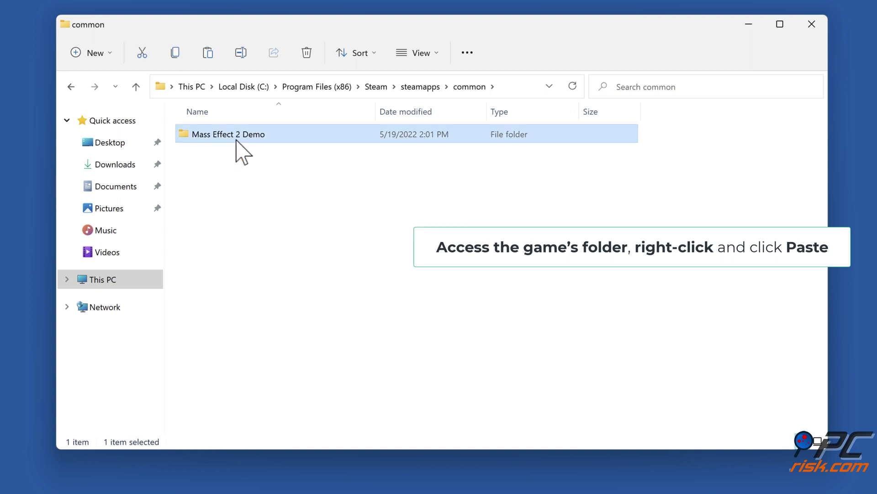
- Paste the copied Steam.exe into the Mass Effect 2 Demo folder and close File Explorer
{"action": "right_click", "coordinate": [233, 318]}
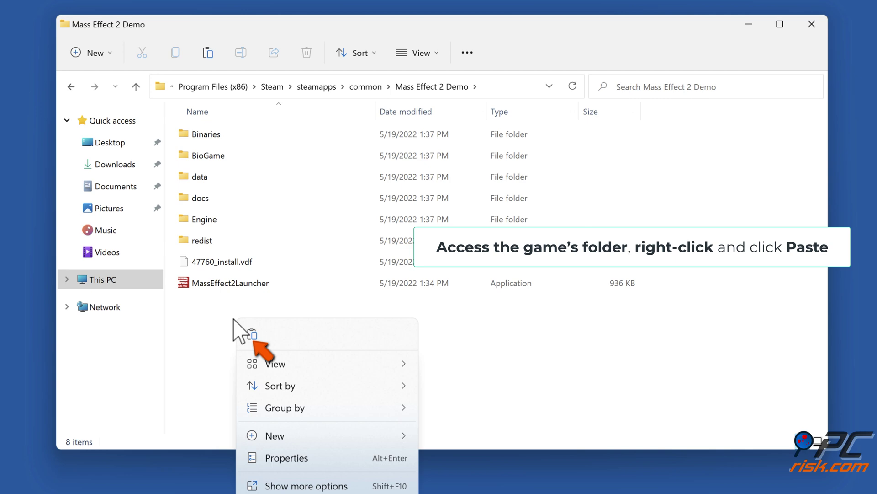
{"action": "left_click", "coordinate": [252, 335]}
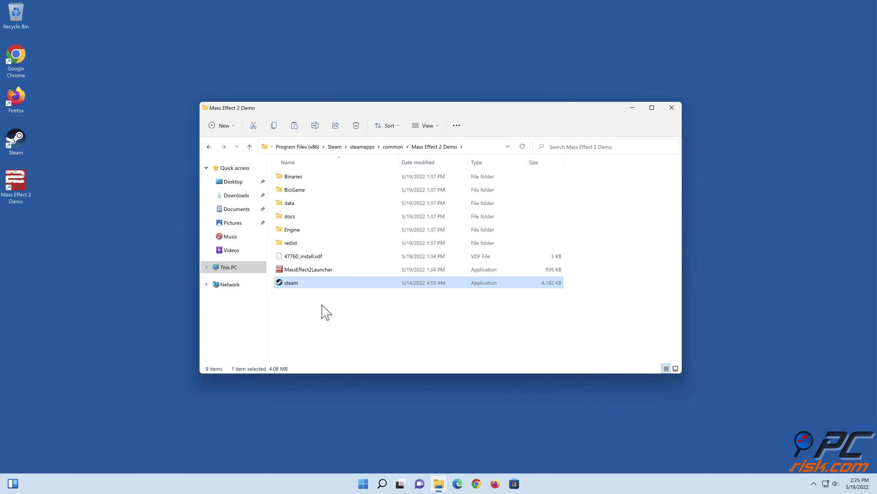
{"action": "left_click", "coordinate": [259, 352]}
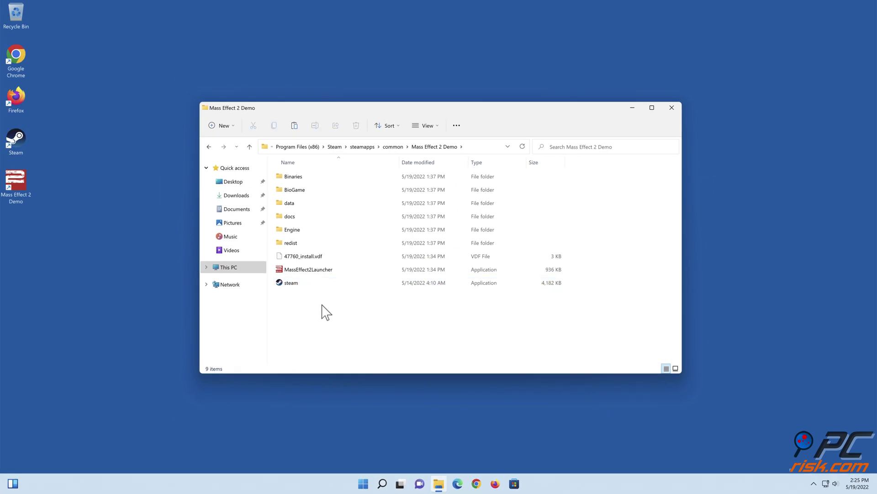
{"action": "left_click", "coordinate": [672, 108]}
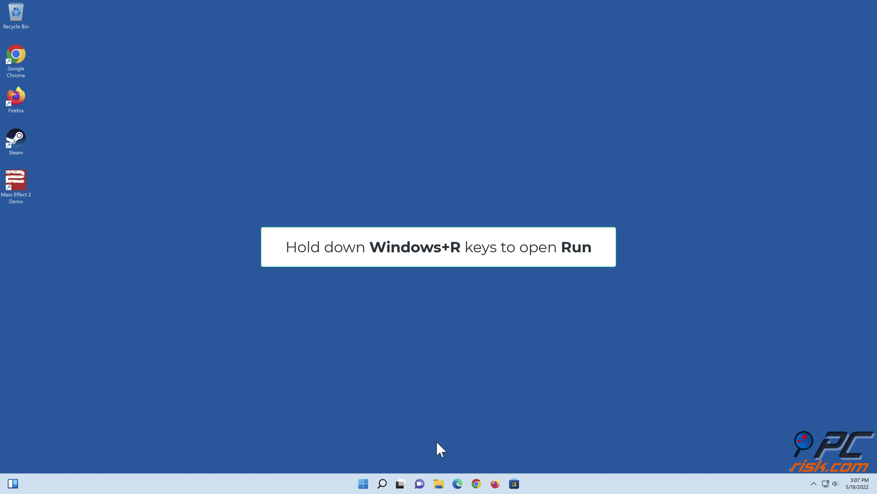
- Start Command Prompt as administrator by entering cmd in the Run dialog
{"action": "key", "text": "super+r"}
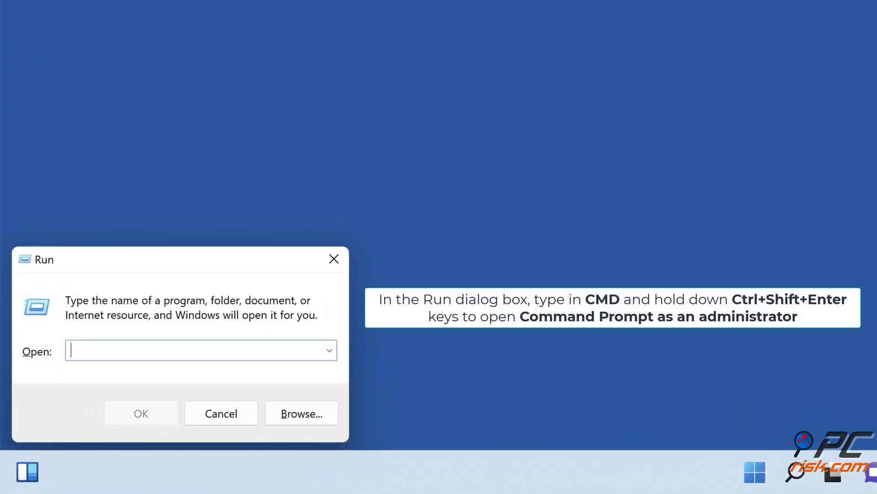
{"action": "type", "text": "cmd"}
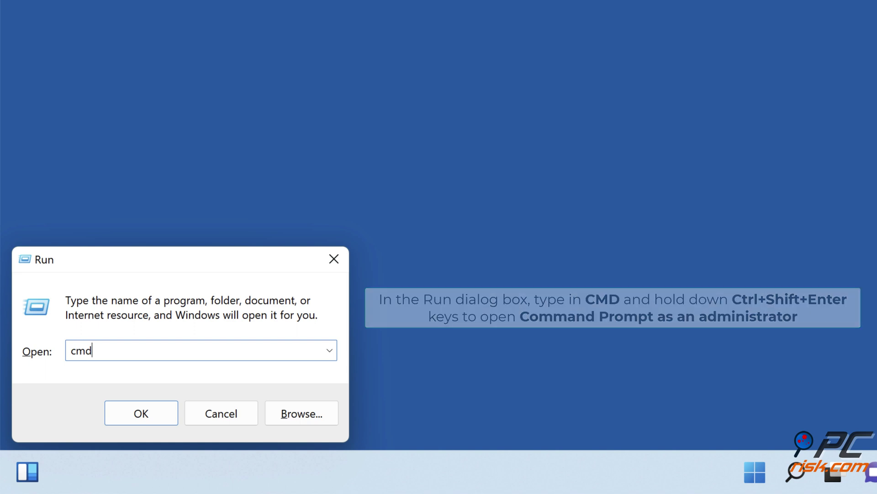
{"action": "key", "text": "ctrl+shift+Return"}
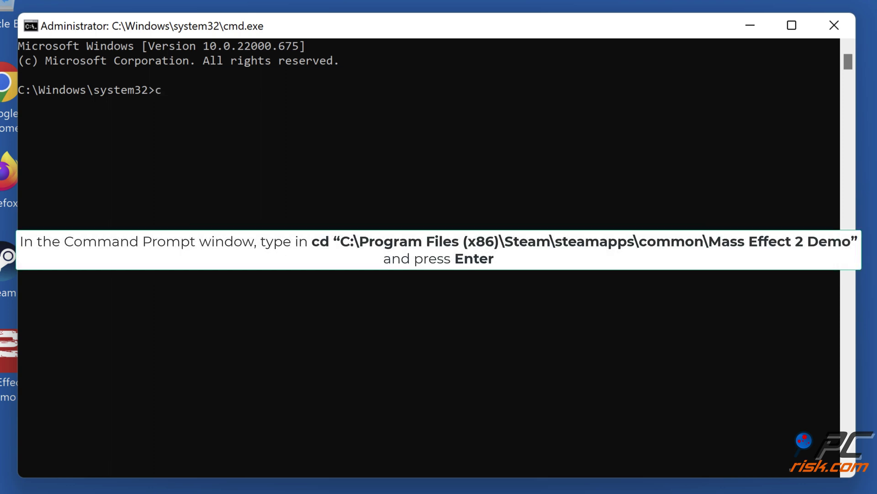
- In the Mass Effect 2 Demo folder, create a steam.exe symlink to Steam's steam.exe, then close
{"action": "type", "text": "program files (x86)\\steam\\steamapps\\common\\mass effect 2"}
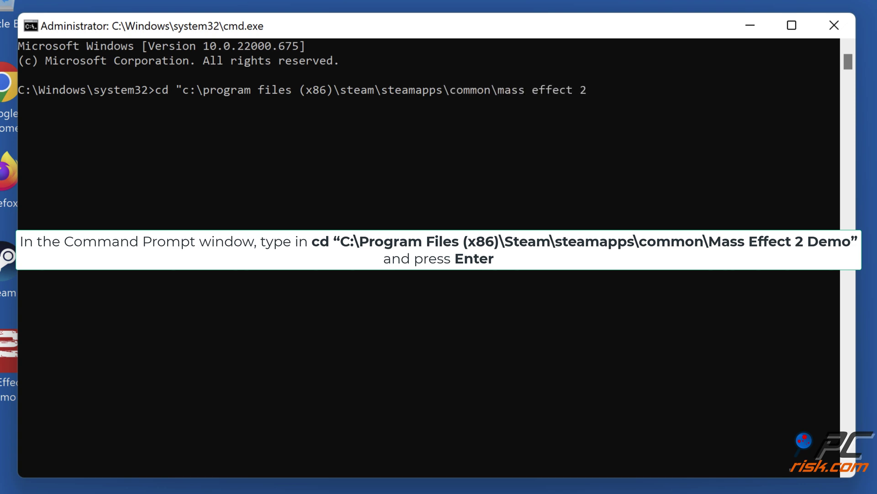
{"action": "type", "text": " demo\""}
{"action": "key", "text": "Return"}
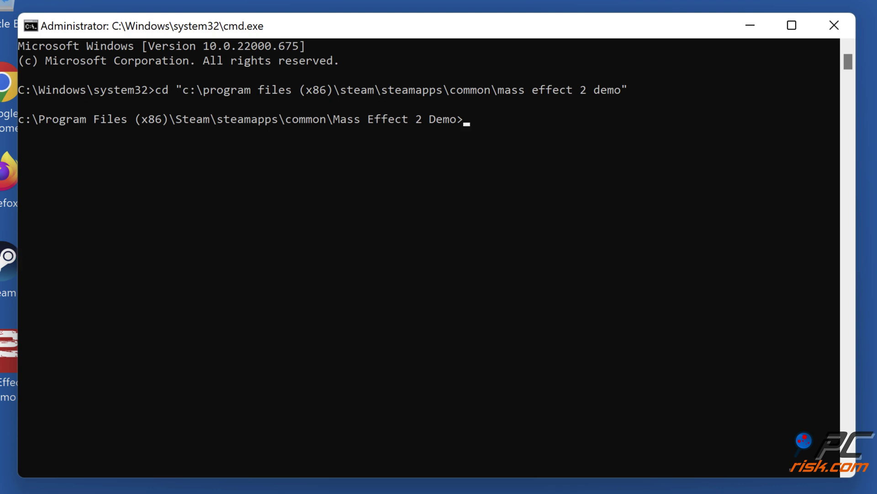
{"action": "type", "text": "mklink \"steam.exe\""}
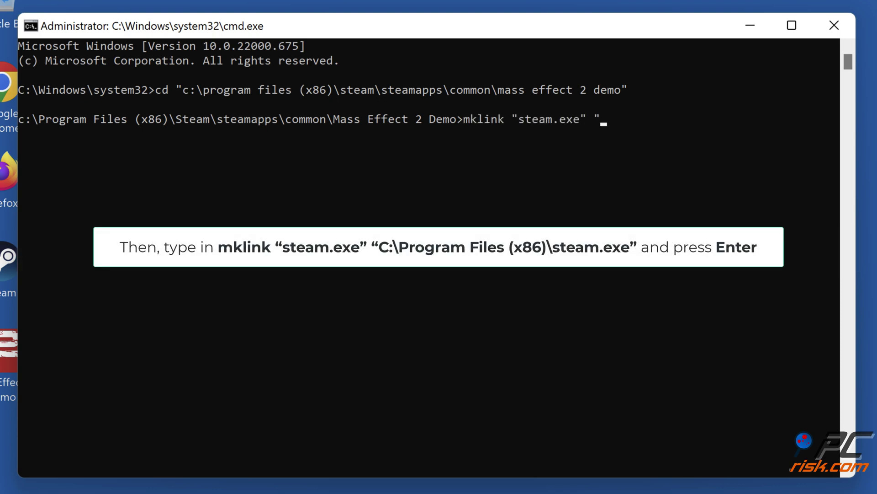
{"action": "type", "text": " \"c:program files"}
{"action": "type", "text": "86)\\steam.exe"}
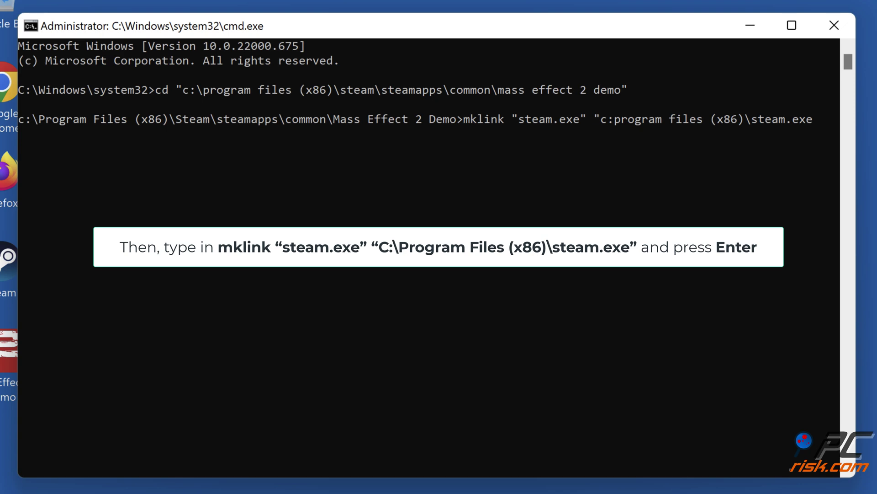
{"action": "key", "text": "Return"}
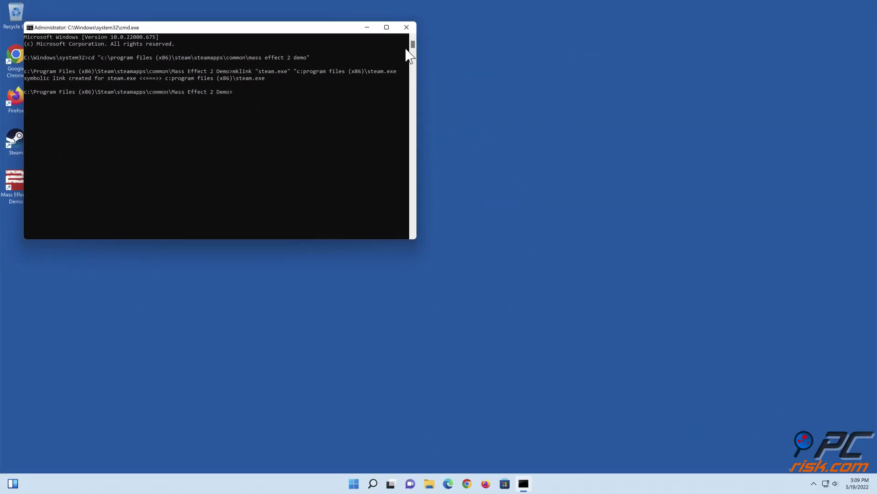
{"action": "left_click", "coordinate": [406, 27]}
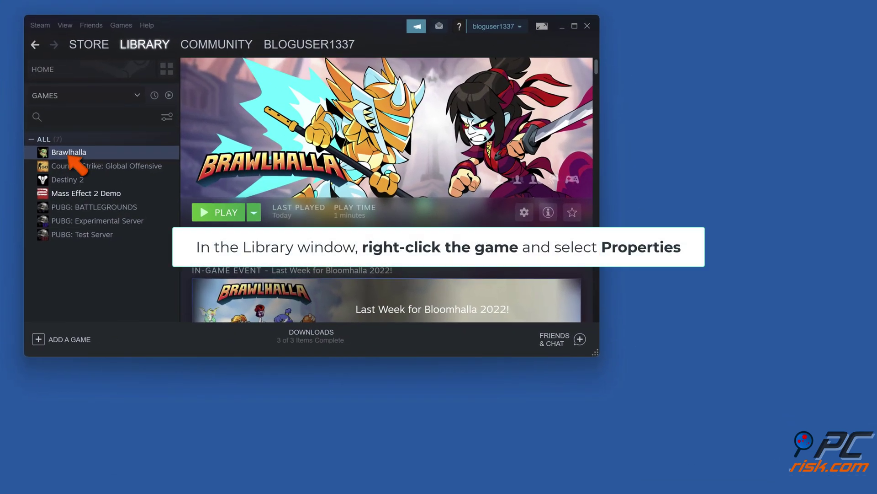
- Verify the integrity of Brawlhalla's local game files, then close the properties dialog and Steam
{"action": "right_click", "coordinate": [69, 160]}
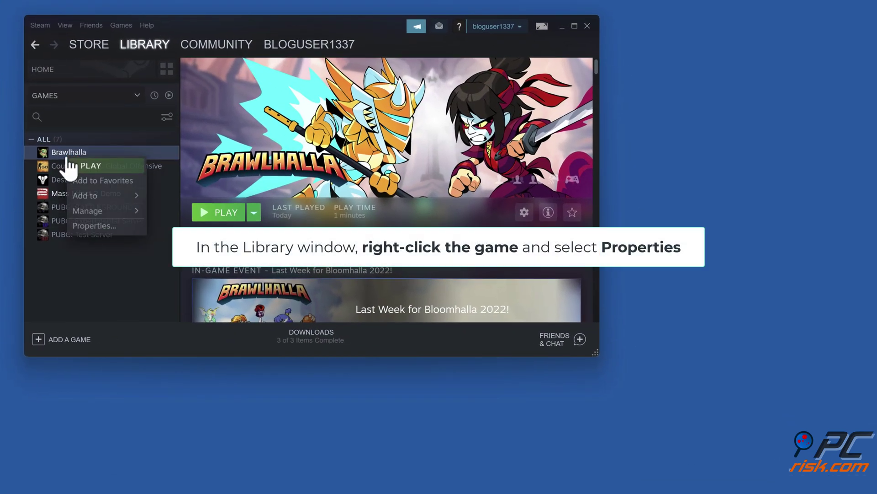
{"action": "left_click", "coordinate": [95, 227]}
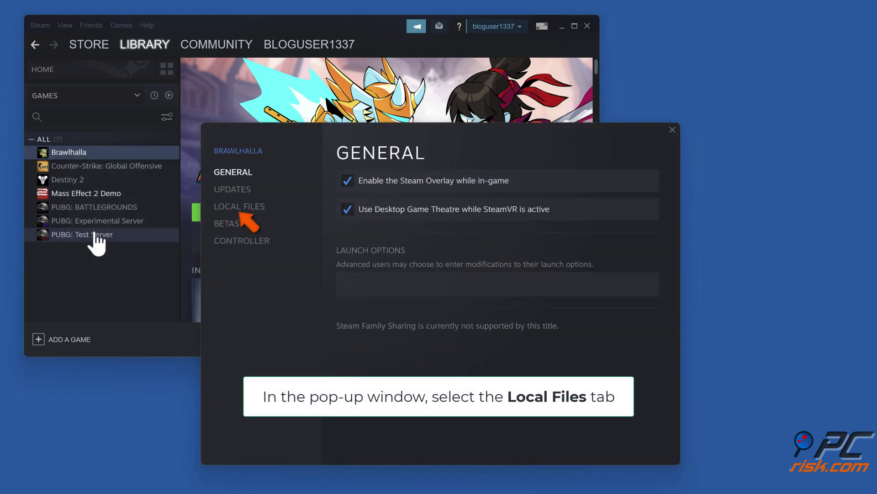
{"action": "left_click", "coordinate": [239, 208]}
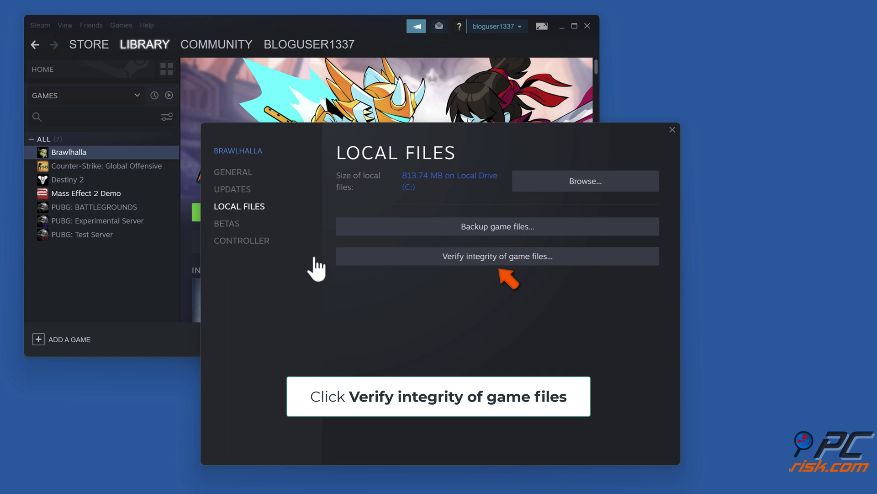
{"action": "left_click", "coordinate": [500, 264]}
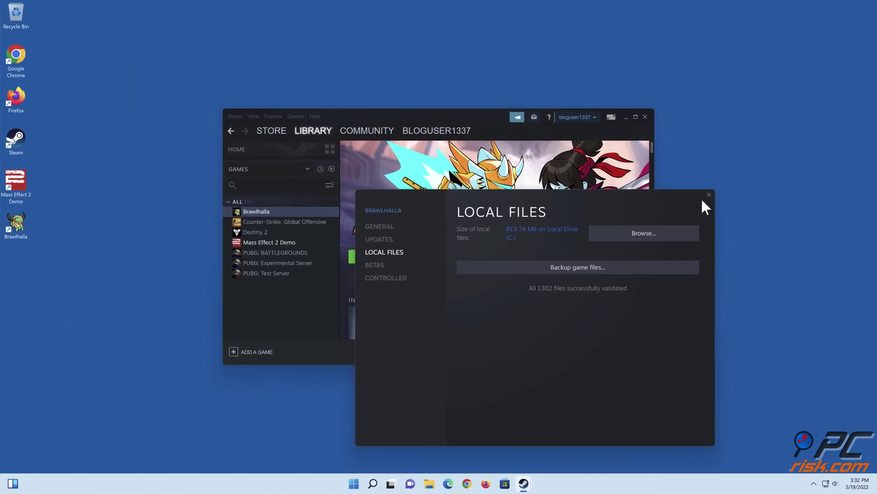
{"action": "left_click", "coordinate": [709, 195]}
{"action": "left_click", "coordinate": [646, 117]}
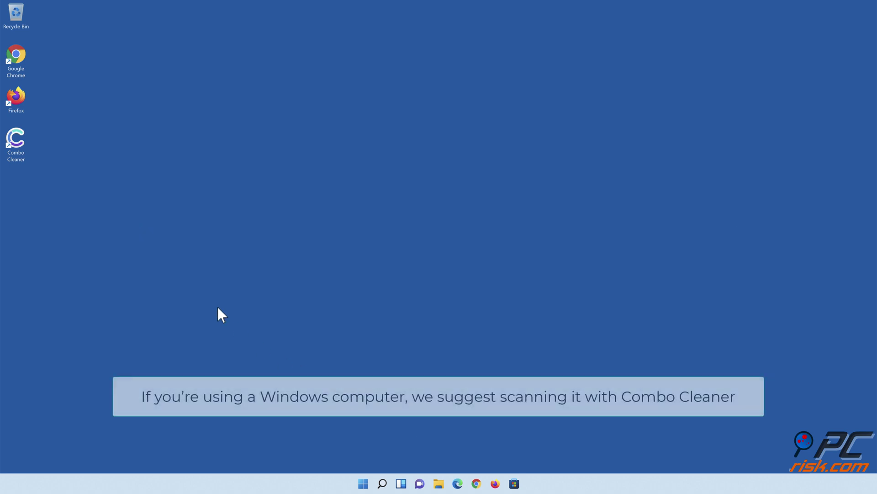
- Launch Combo Cleaner, run a quick scan, and move the detected threats to quarantine
{"action": "double_click", "coordinate": [16, 147]}
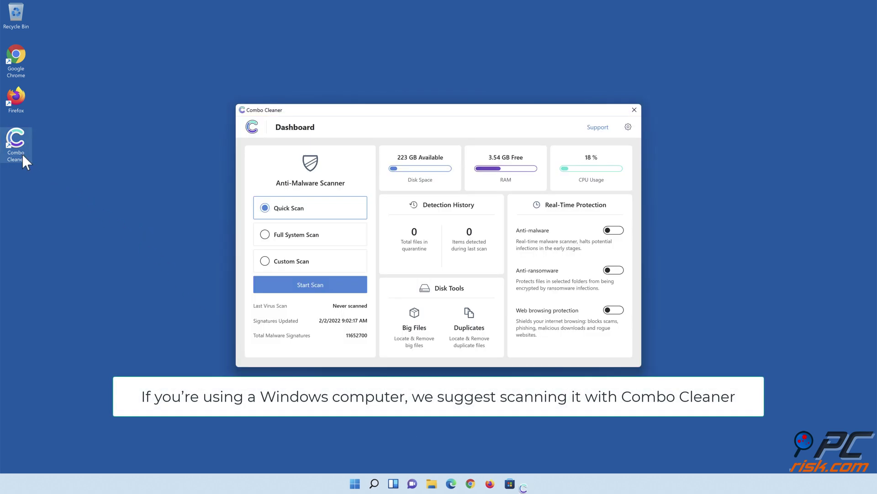
{"action": "left_click", "coordinate": [310, 291]}
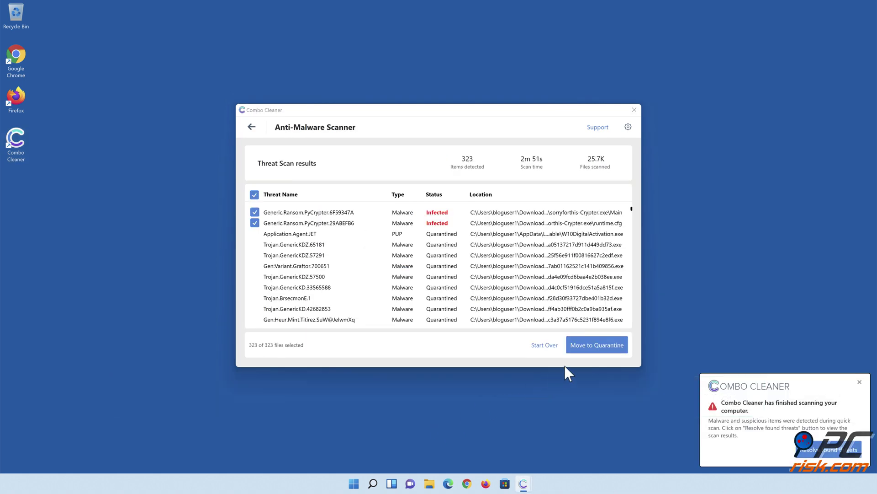
{"action": "left_click", "coordinate": [594, 350]}
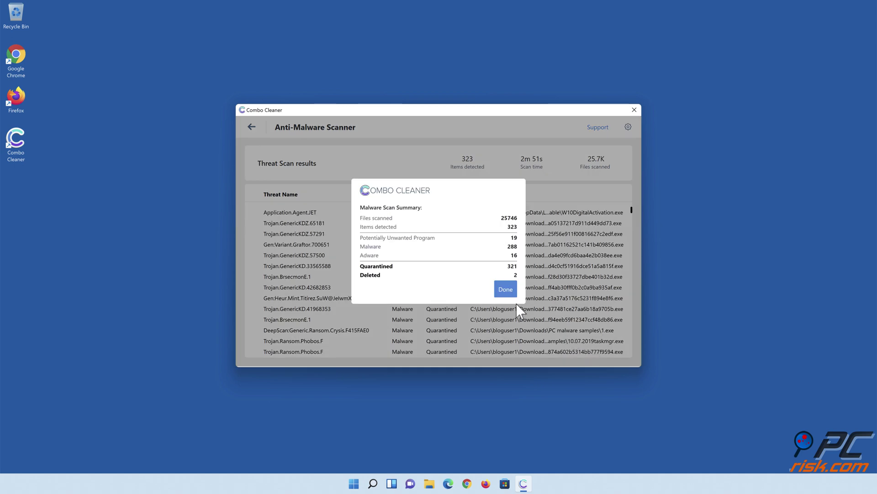
- Dismiss the scan summary and switch on anti-malware and anti-ransomware protection
{"action": "left_click", "coordinate": [505, 293]}
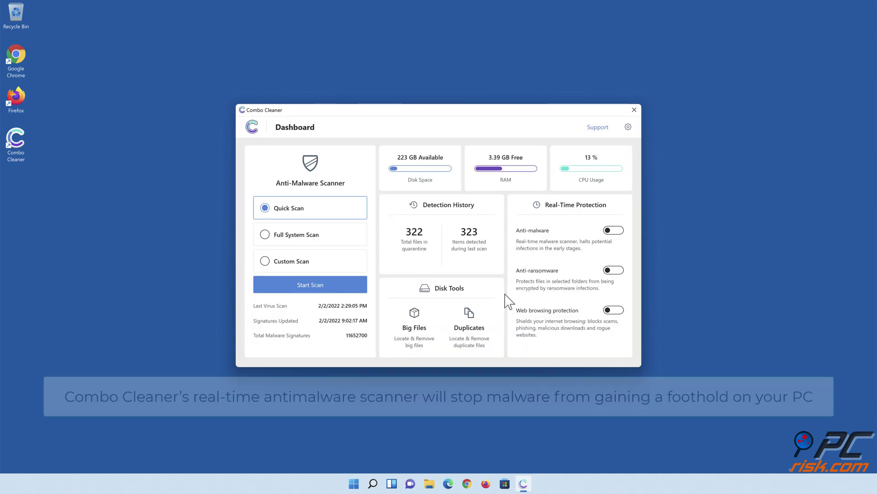
{"action": "left_click", "coordinate": [614, 231]}
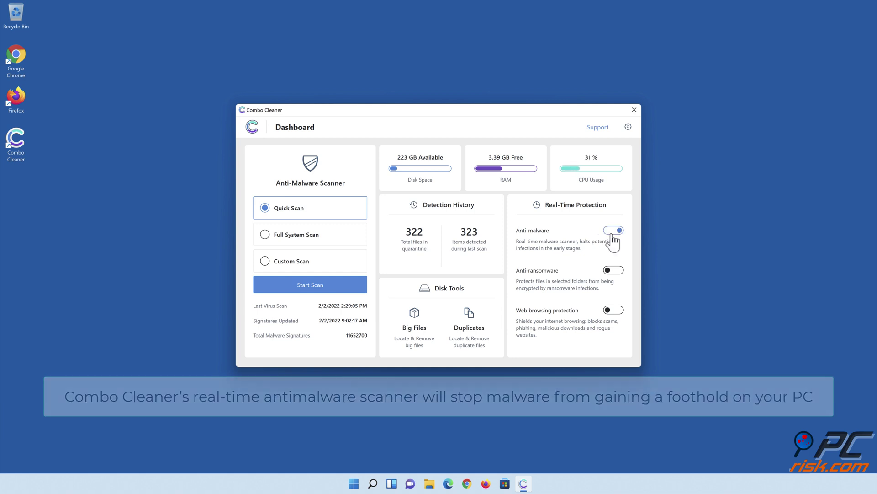
{"action": "left_click", "coordinate": [612, 272]}
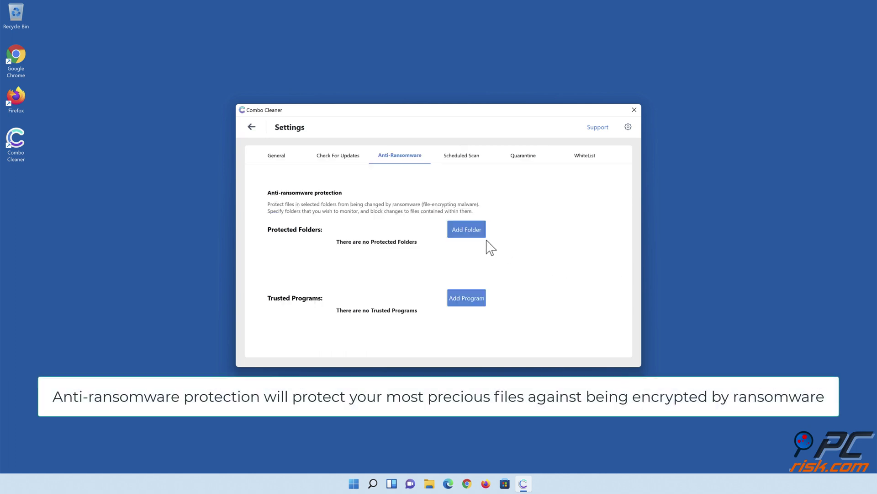
- Add Libraries > Documents as a ransomware-protected folder, then enable web browsing protection
{"action": "left_click", "coordinate": [468, 235]}
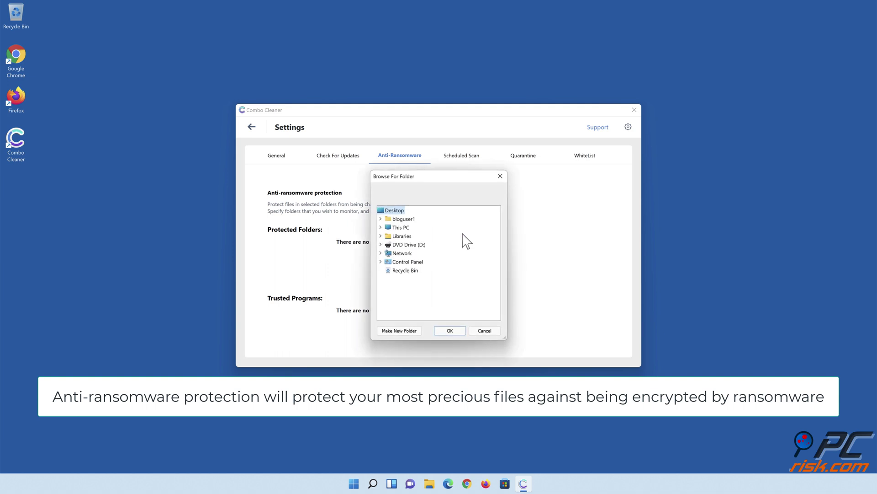
{"action": "left_click", "coordinate": [381, 236]}
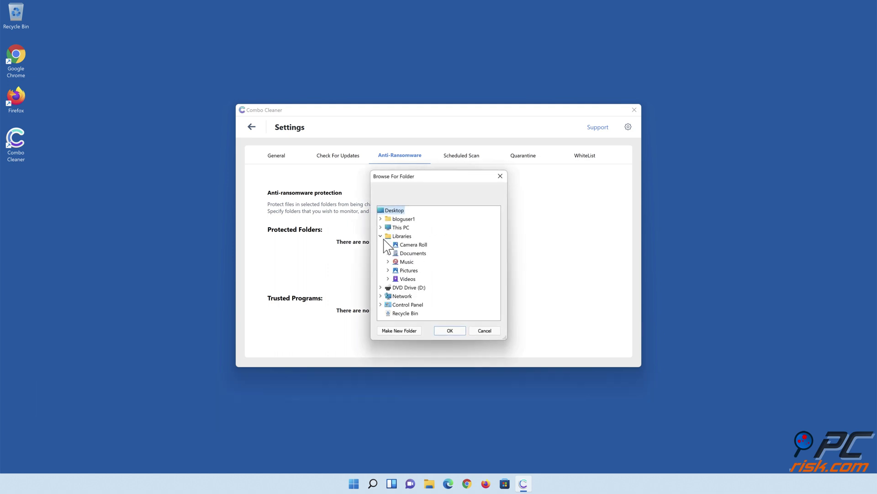
{"action": "left_click", "coordinate": [388, 254]}
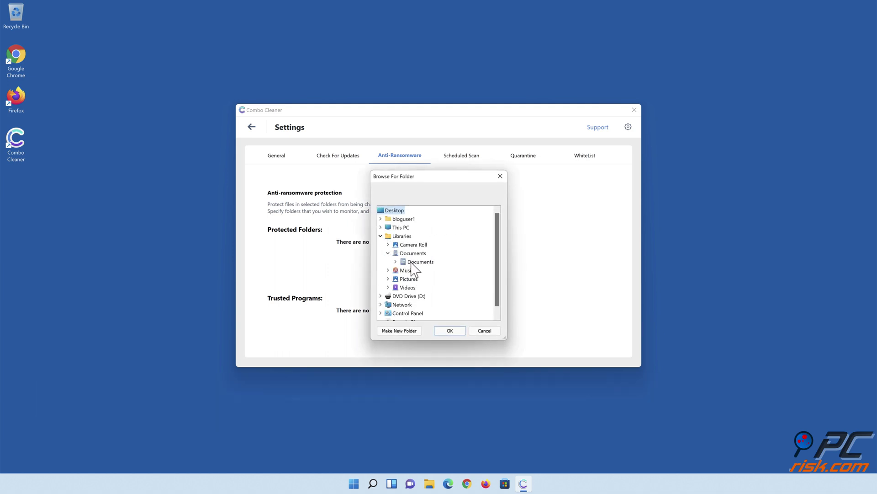
{"action": "left_click", "coordinate": [417, 262]}
{"action": "left_click", "coordinate": [450, 330]}
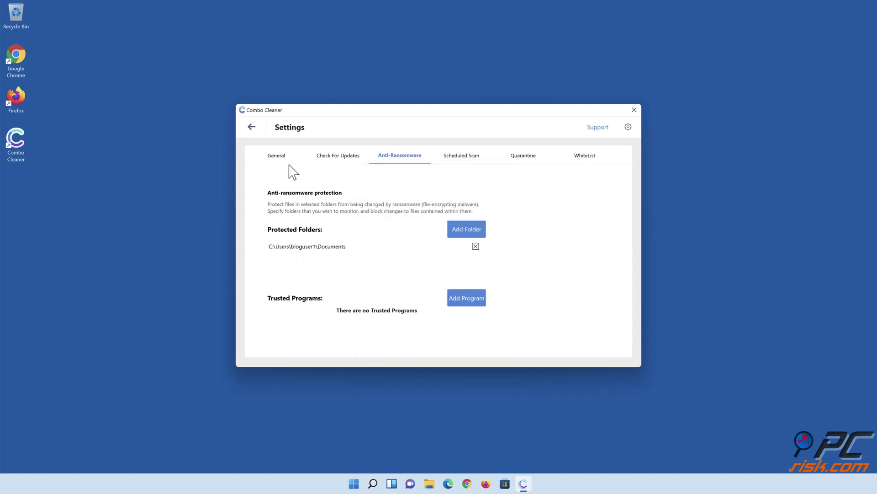
{"action": "left_click", "coordinate": [253, 128]}
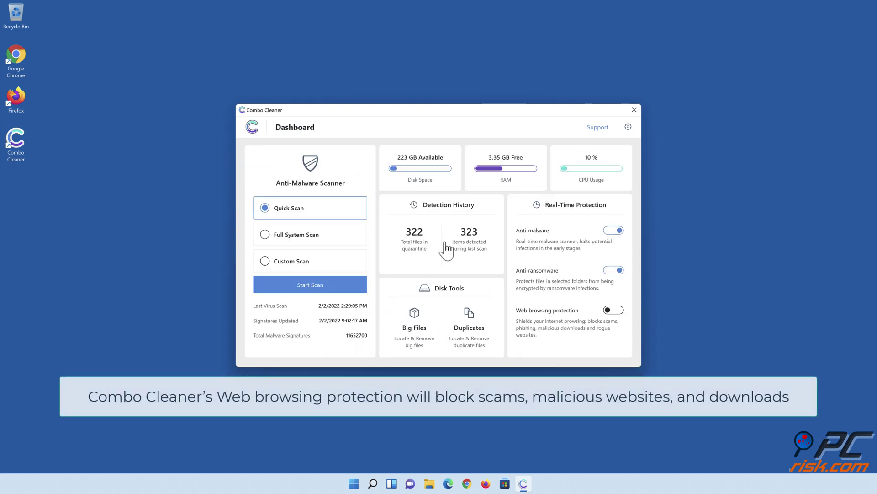
{"action": "left_click", "coordinate": [615, 322]}
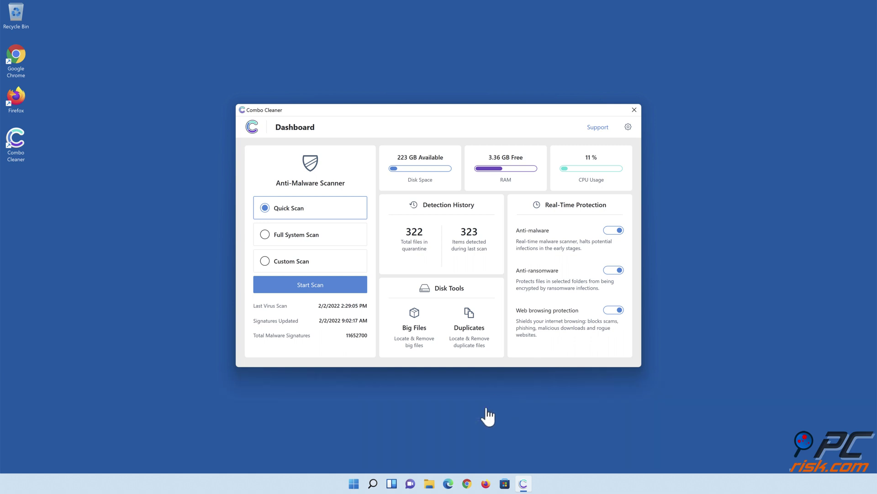